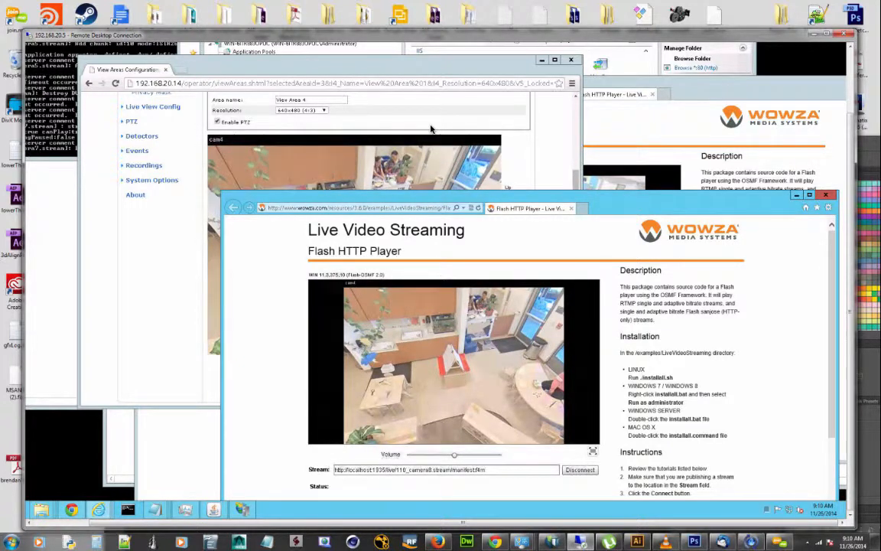
pyautogui.hotkey('alt', 'Tab')
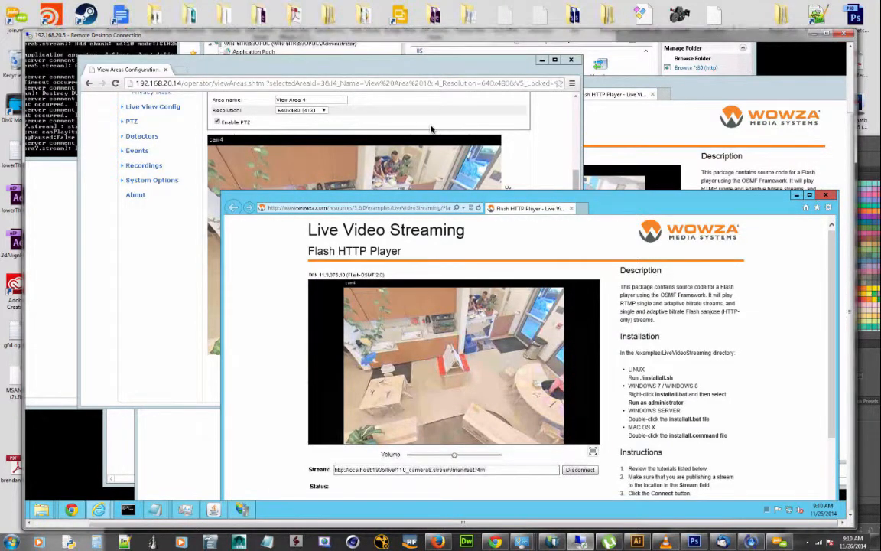
pyautogui.hotkey('alt', 'Tab')
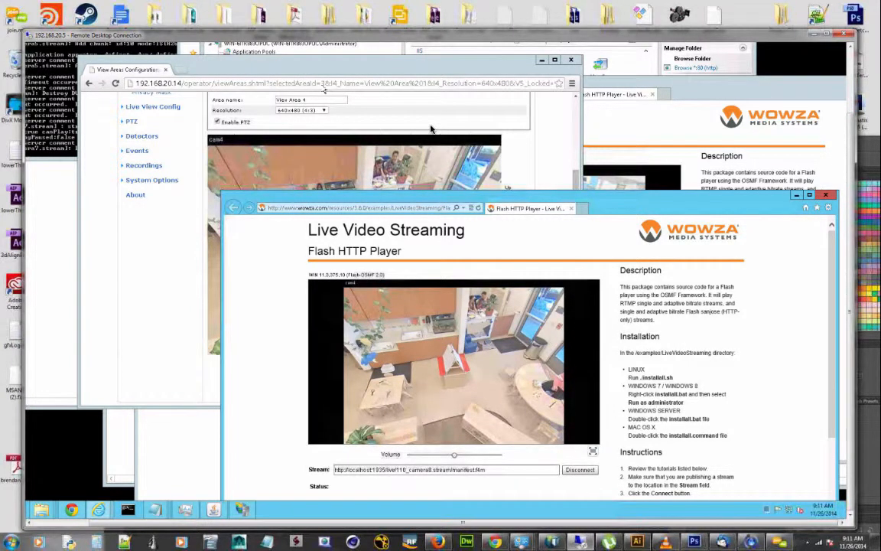
# Load the live view of the network camera at 192.168.20.15 in the camera browser window
pyautogui.click(431, 128)
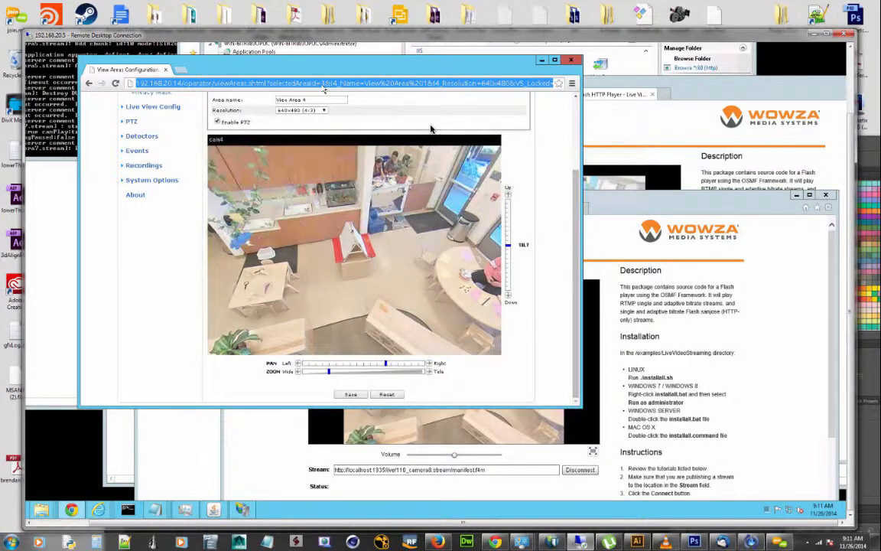
pyautogui.write('192.168.20.1')
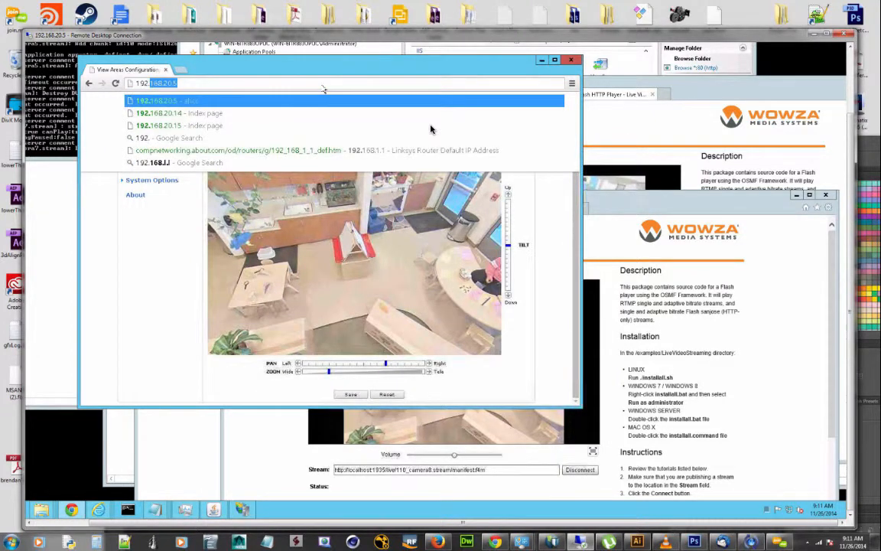
pyautogui.write('5')
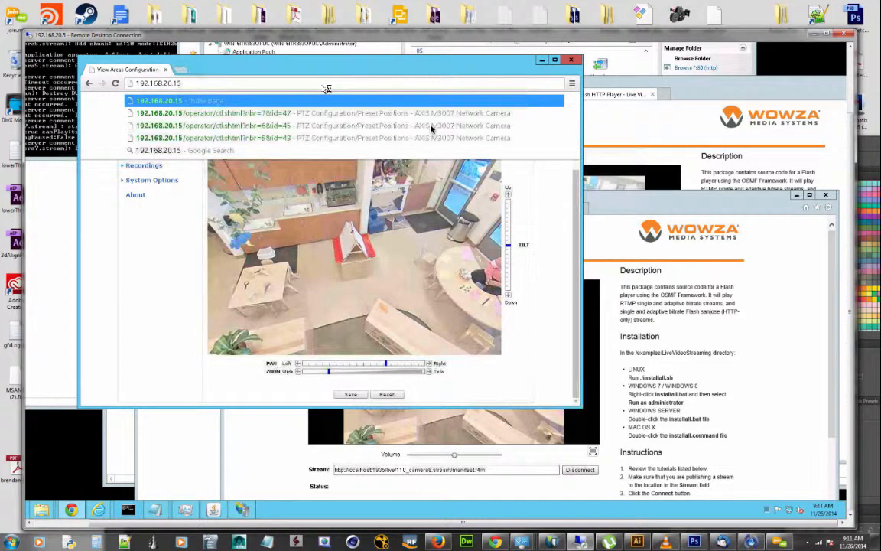
pyautogui.press('Return')
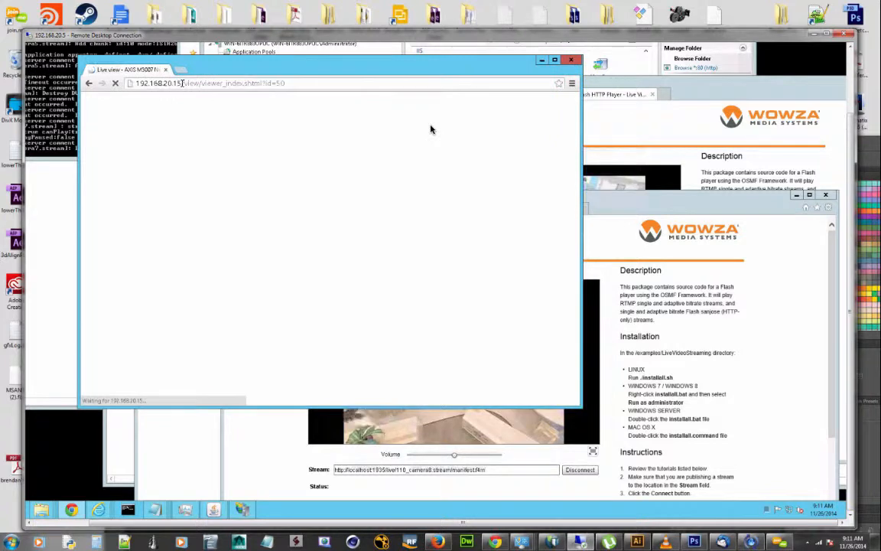
# Change the camera address to 192.168.20.14 and load that camera's live view
pyautogui.click(247, 91)
pyautogui.click(251, 83)
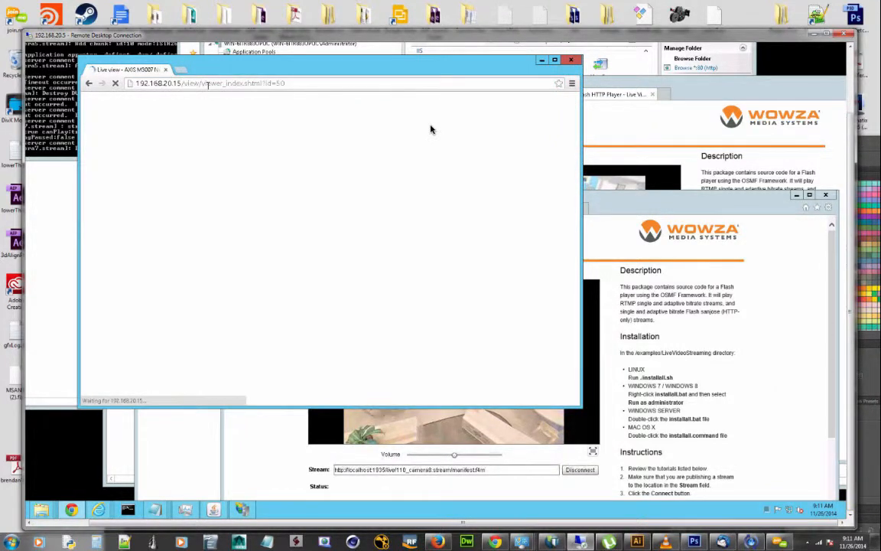
pyautogui.press('BackSpace')
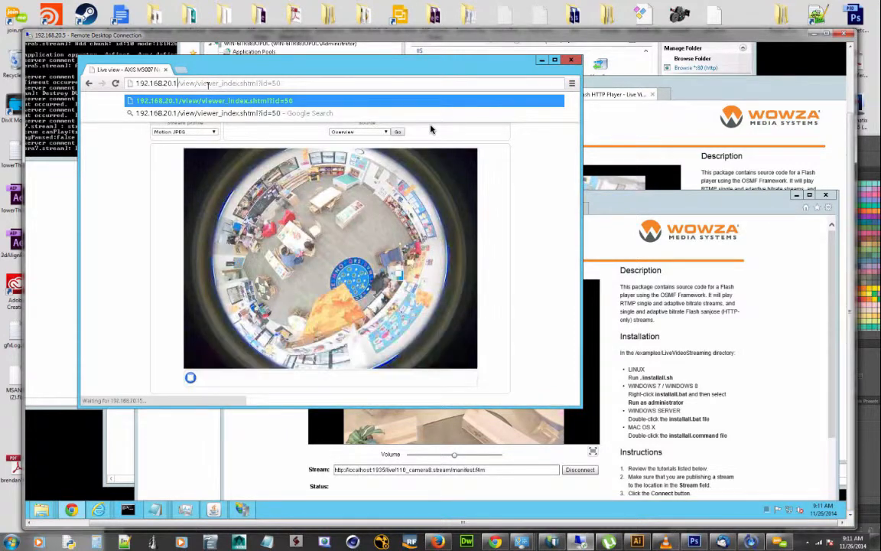
pyautogui.write('4')
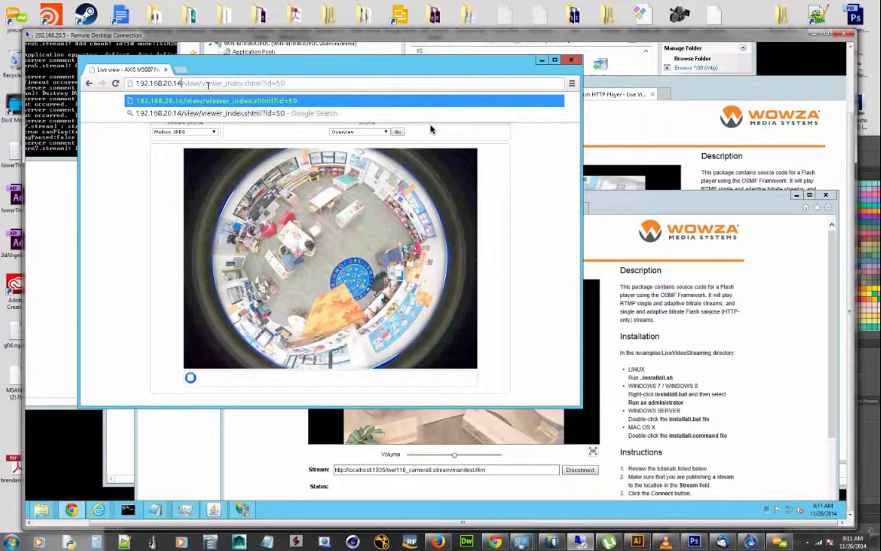
pyautogui.press('Return')
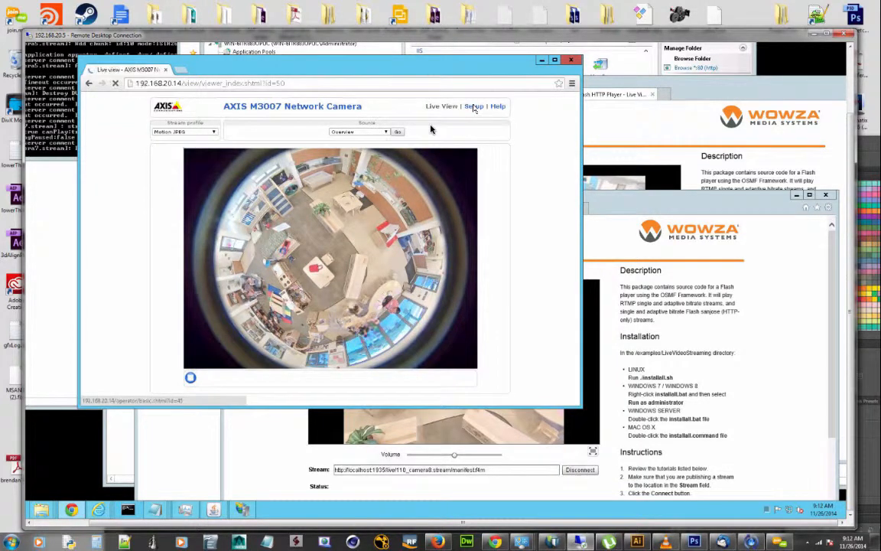
# Open the camera's setup and go to the View Areas page of the video settings
pyautogui.click(474, 108)
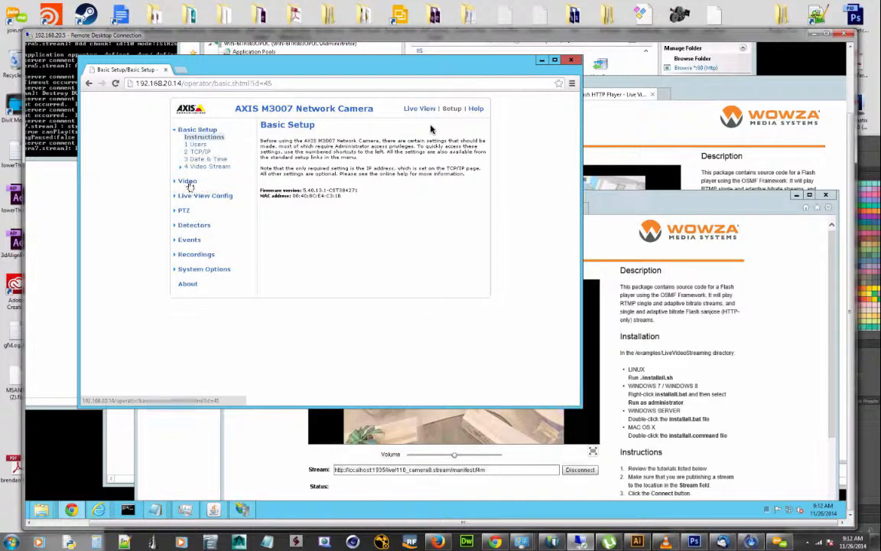
pyautogui.click(216, 195)
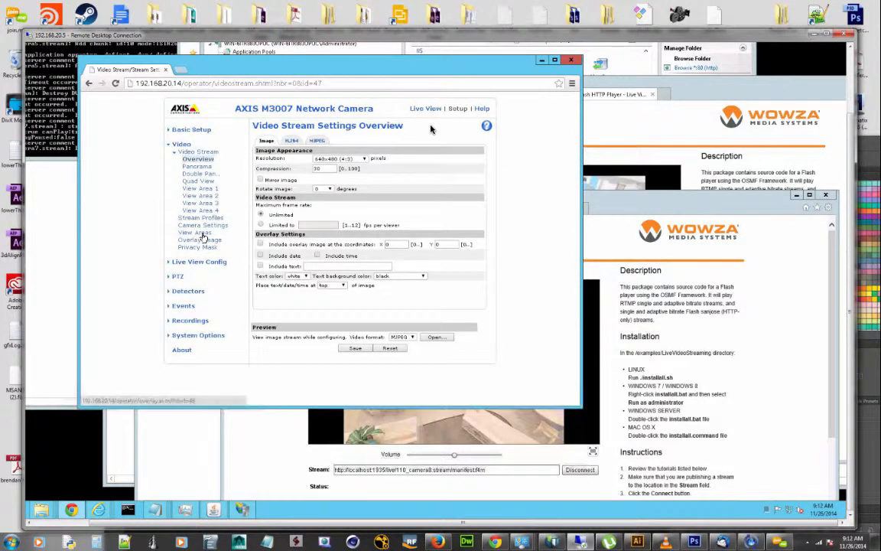
pyautogui.click(211, 236)
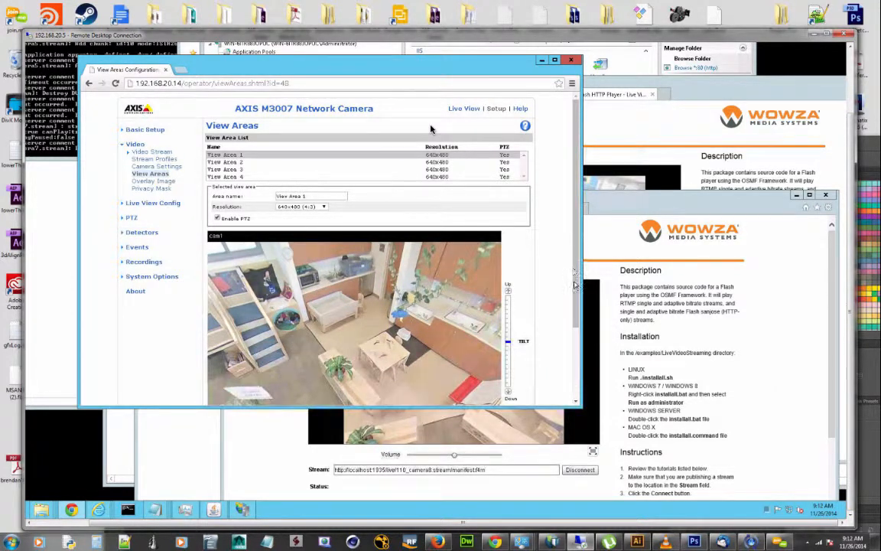
pyautogui.moveTo(575, 285); pyautogui.dragTo(577, 316)
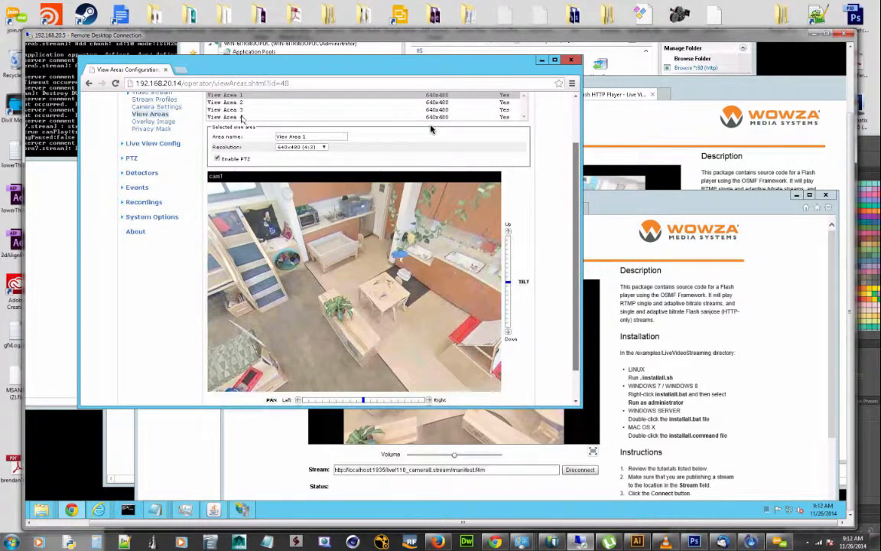
pyautogui.scroll(2, 243, 120)
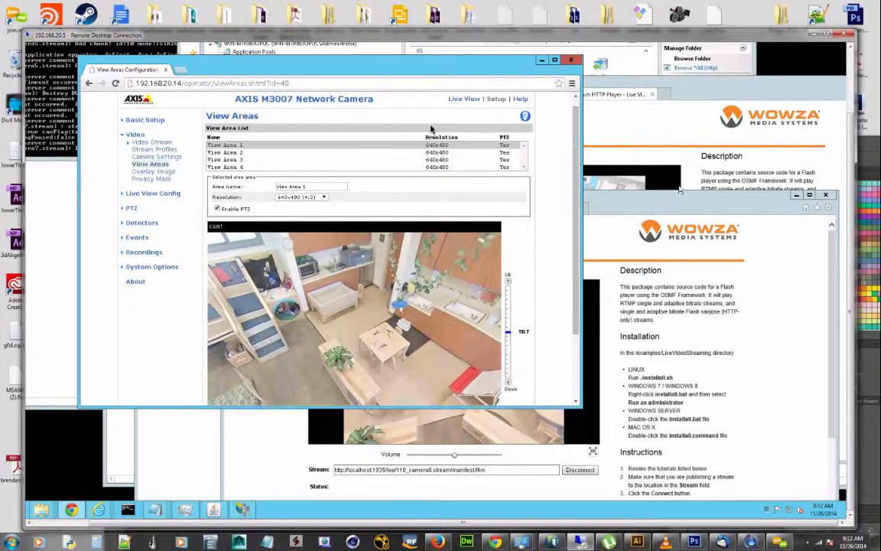
# Select View Area 4 and compare its picture with the stream in the Flash HTTP Player window
pyautogui.click(733, 197)
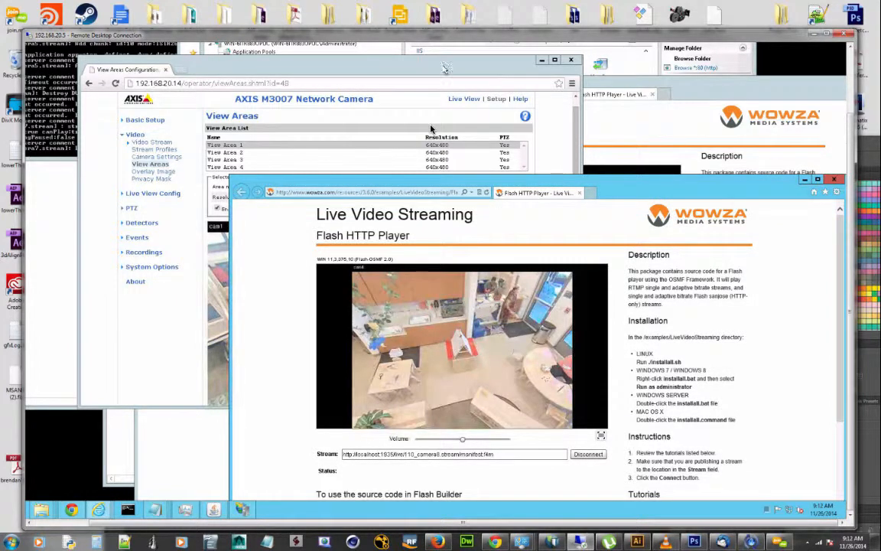
pyautogui.click(431, 128)
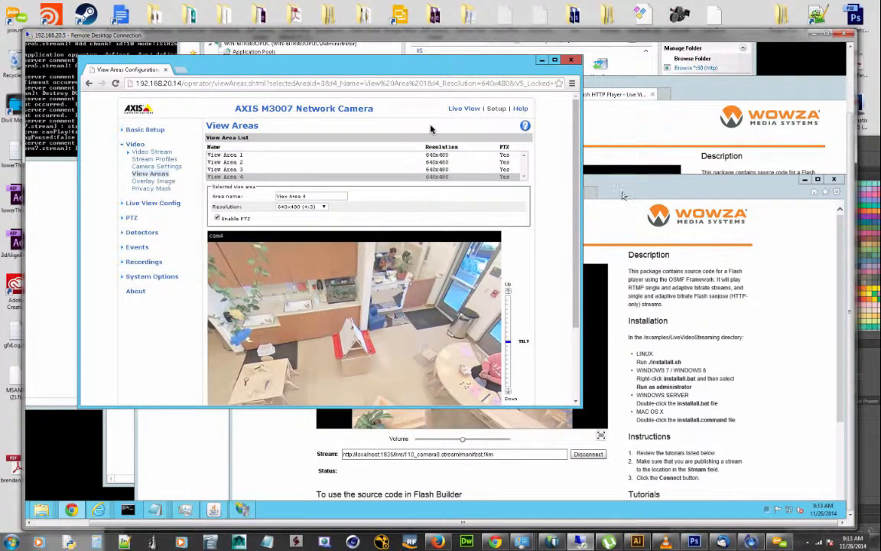
pyautogui.scroll(-1, 626, 191)
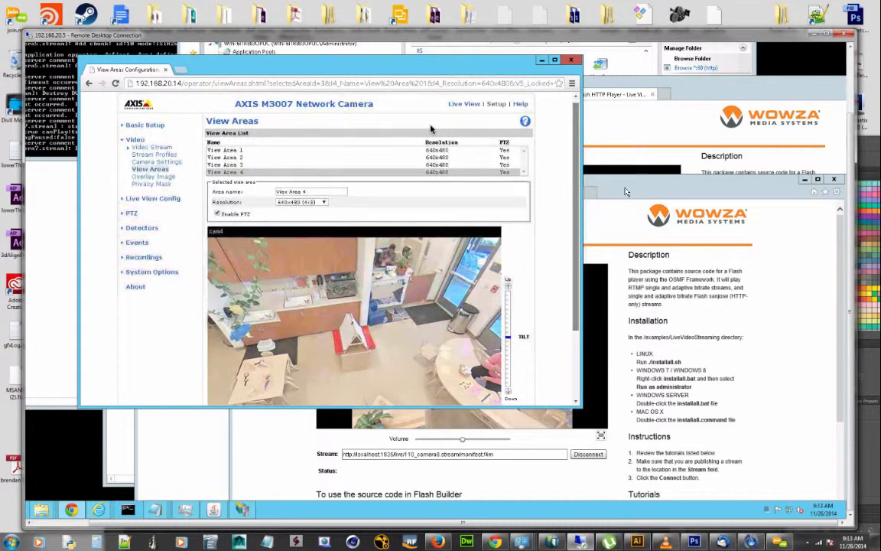
pyautogui.click(627, 191)
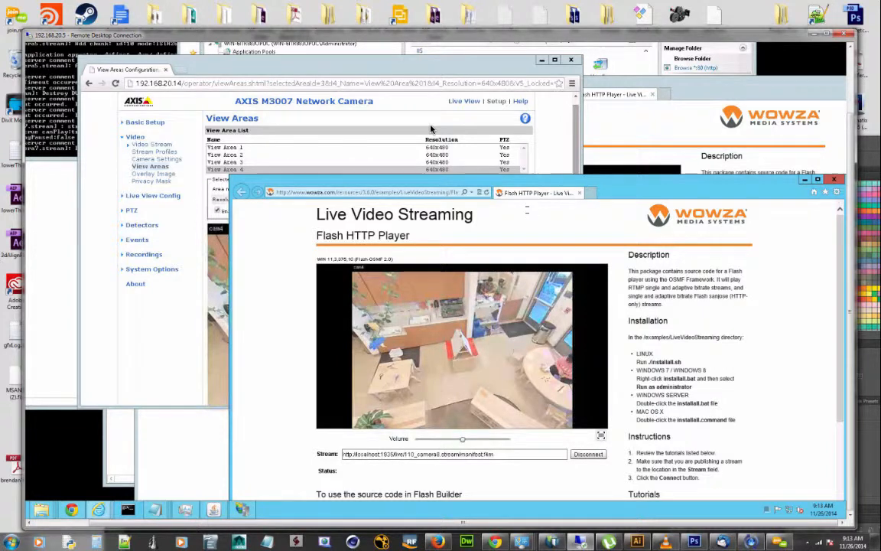
pyautogui.click(484, 71)
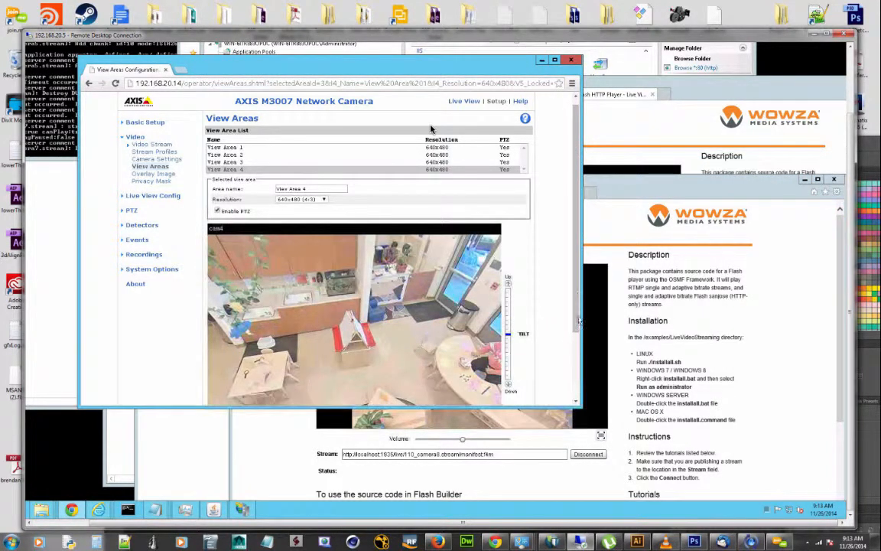
# Pan View Area 4 to the left, save it, and check the camera8 stream in the Flash HTTP Player
pyautogui.scroll(-1, 579, 319)
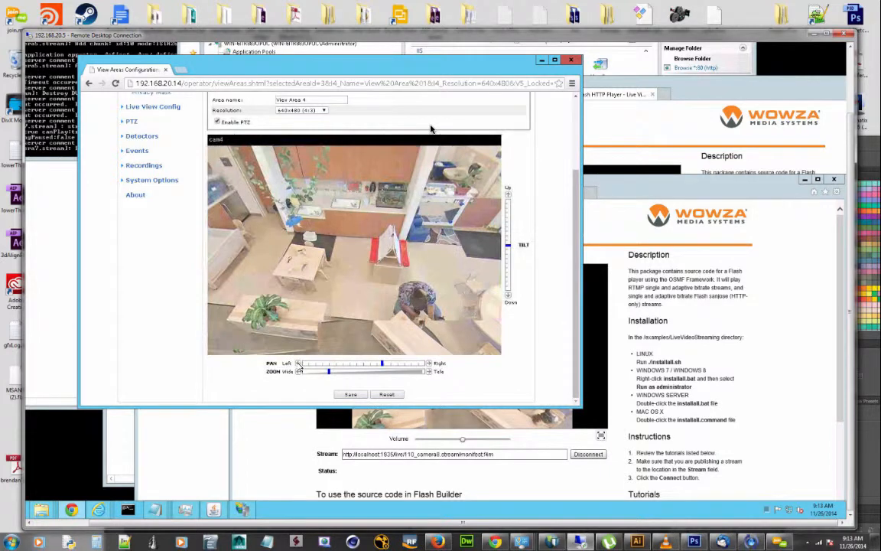
pyautogui.click(298, 364)
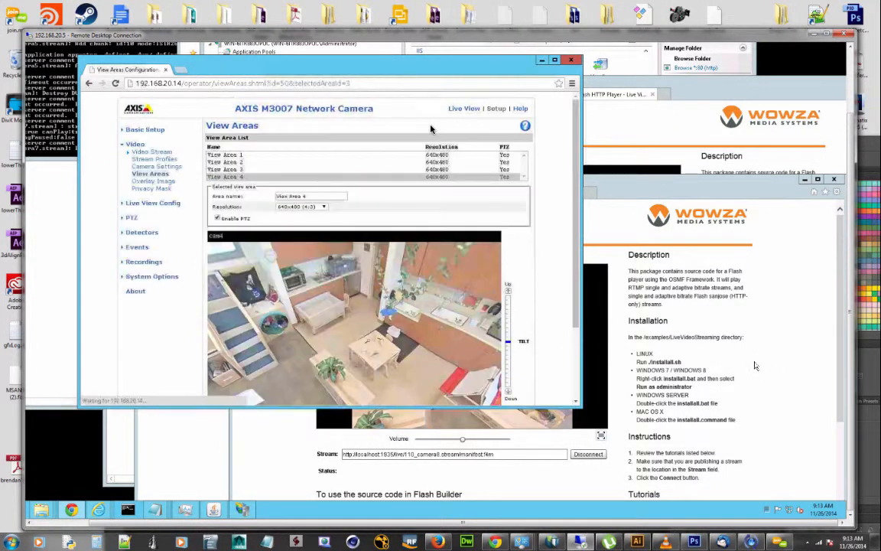
pyautogui.click(756, 366)
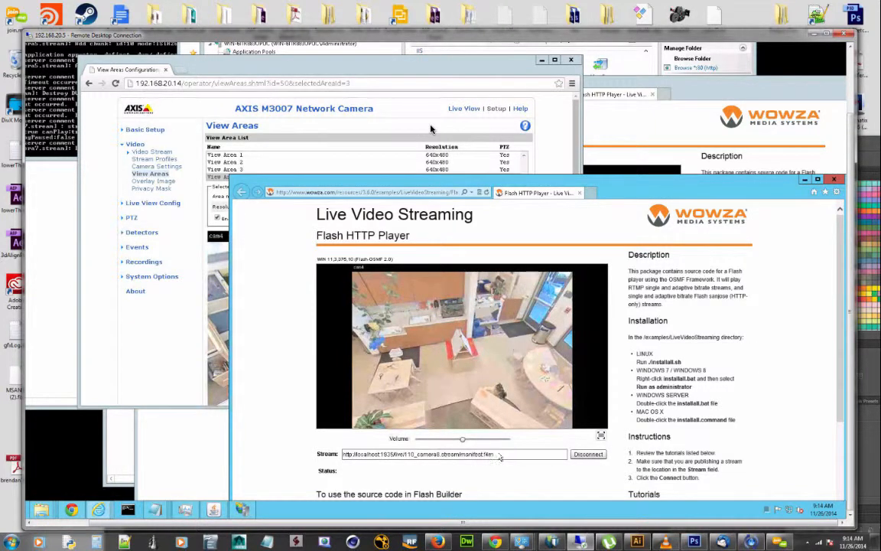
pyautogui.click(392, 455)
pyautogui.press('End')
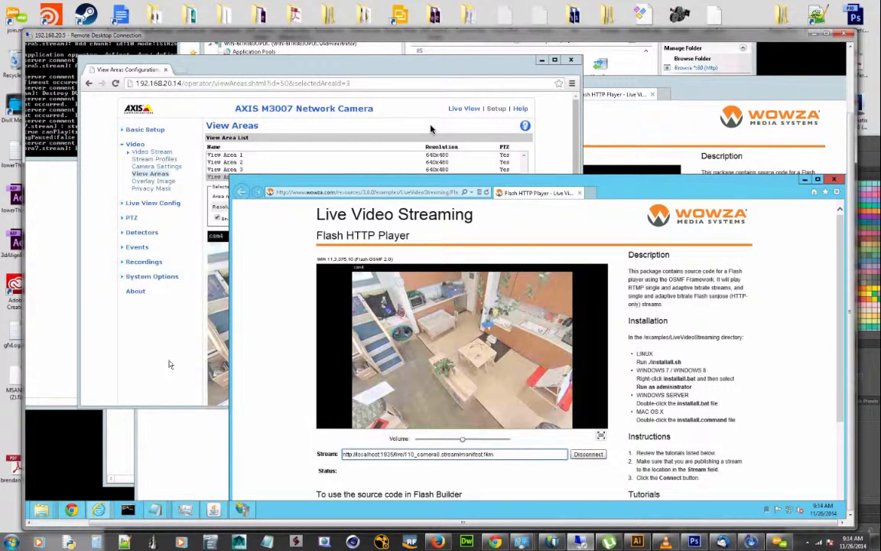
# Bring up the 110_camera5.stream file in Notepad and compare it with the player's stream address
pyautogui.click(431, 128)
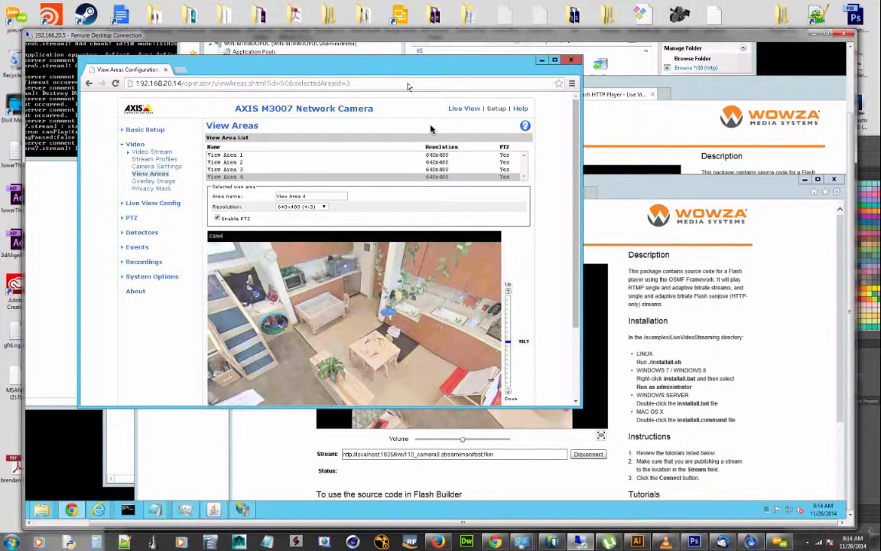
pyautogui.moveTo(323, 67); pyautogui.dragTo(356, 84)
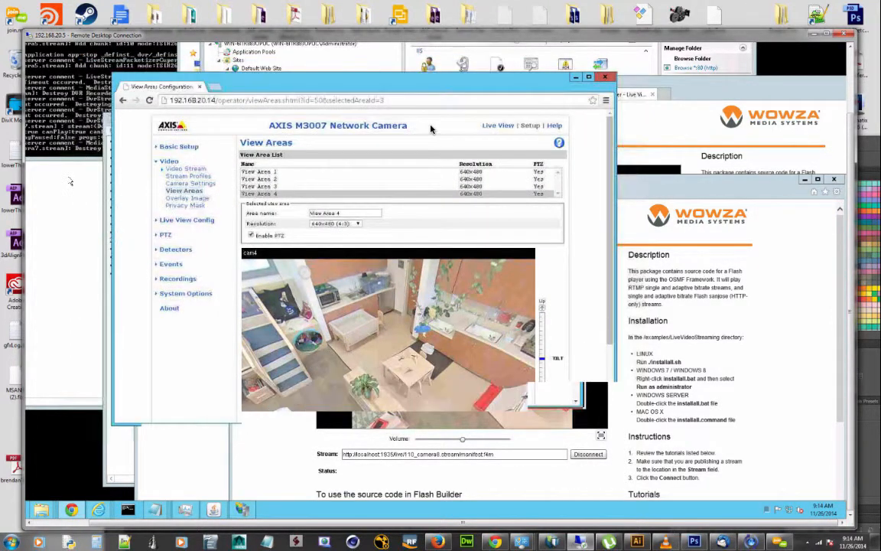
pyautogui.click(155, 509)
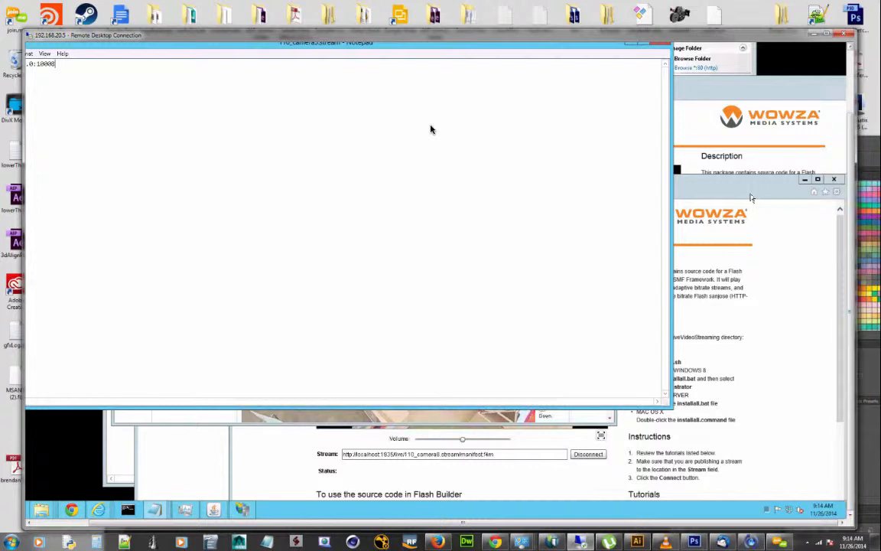
pyautogui.click(749, 197)
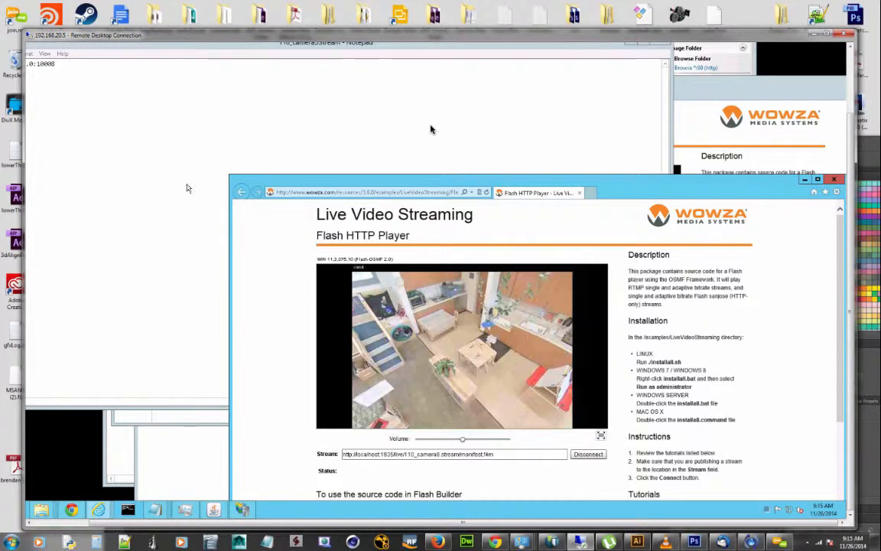
pyautogui.moveTo(850, 126); pyautogui.dragTo(854, 91)
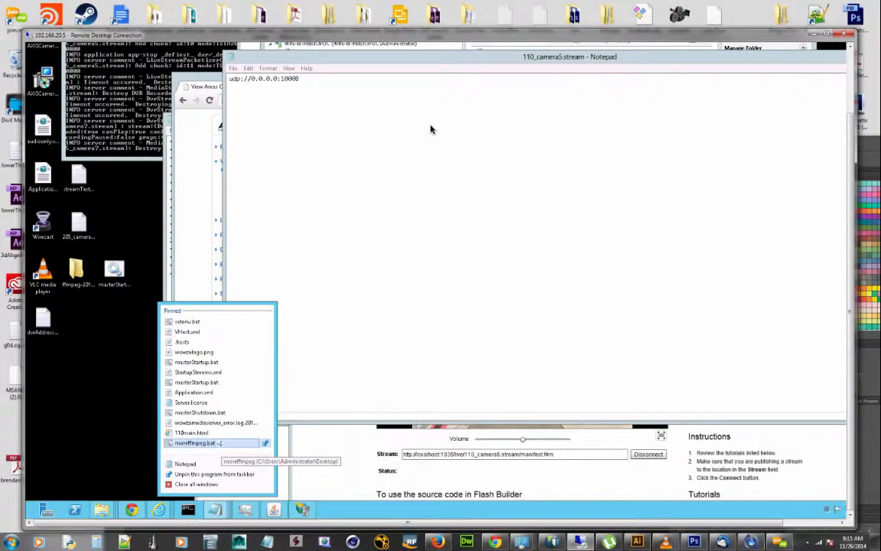
pyautogui.click(231, 410)
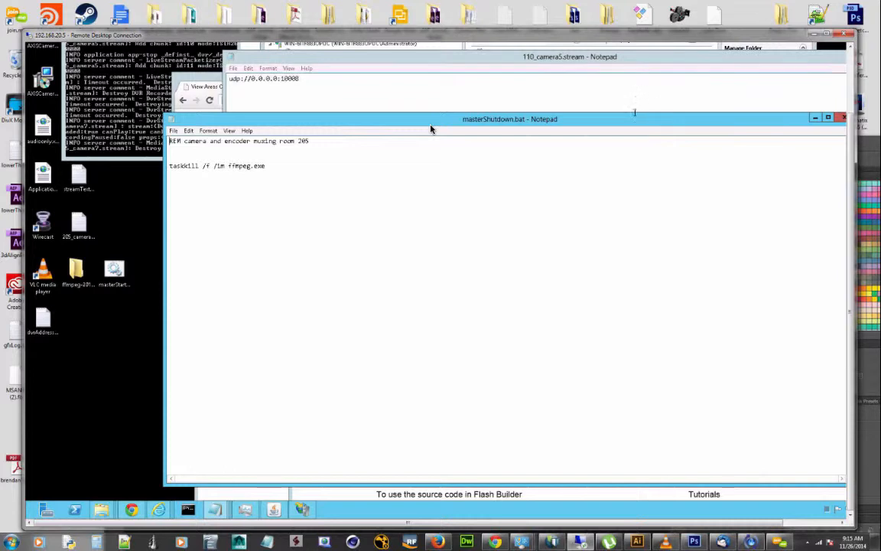
pyautogui.moveTo(633, 119); pyautogui.dragTo(572, 123)
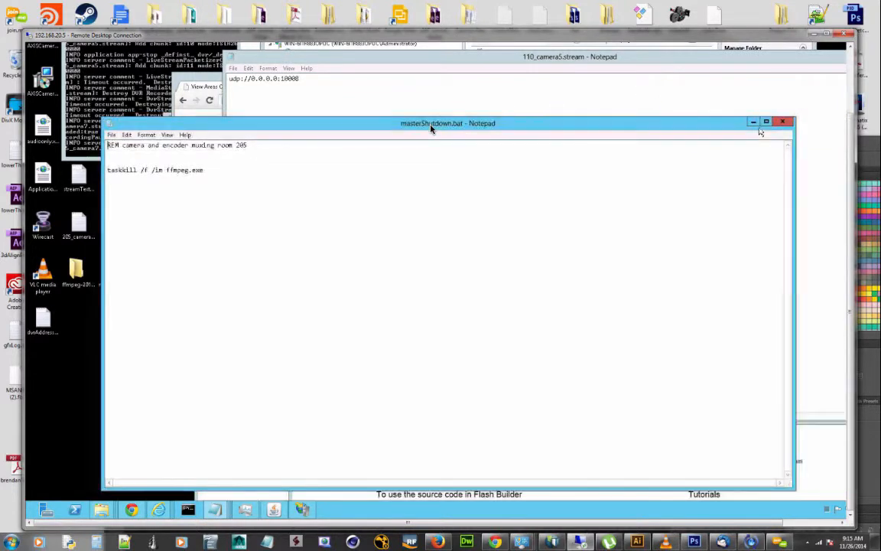
pyautogui.click(786, 124)
# Open the masterStartup.bat script in Notepad
pyautogui.click(114, 273)
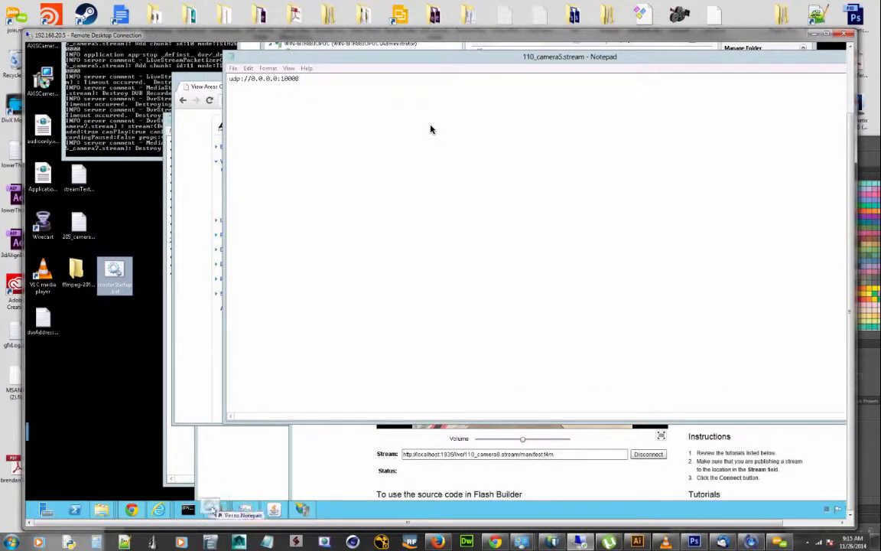
pyautogui.rightClick(214, 509)
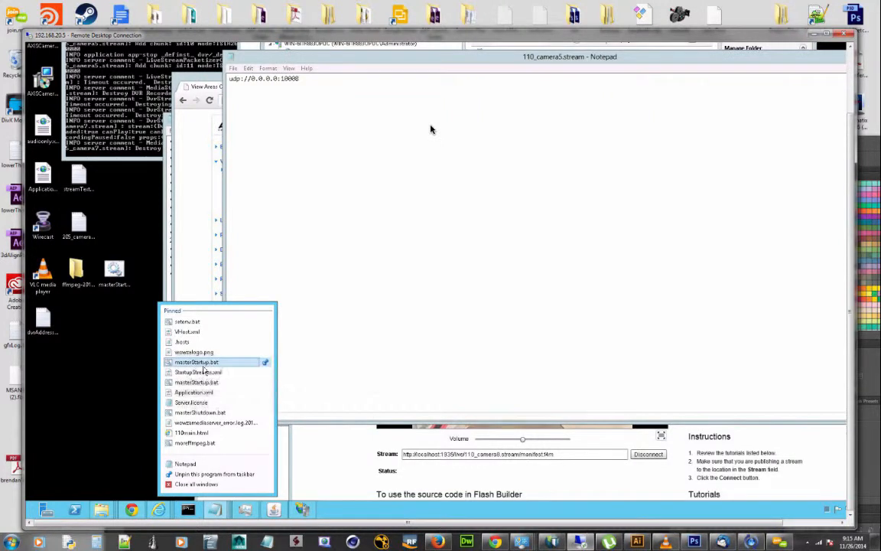
pyautogui.click(193, 362)
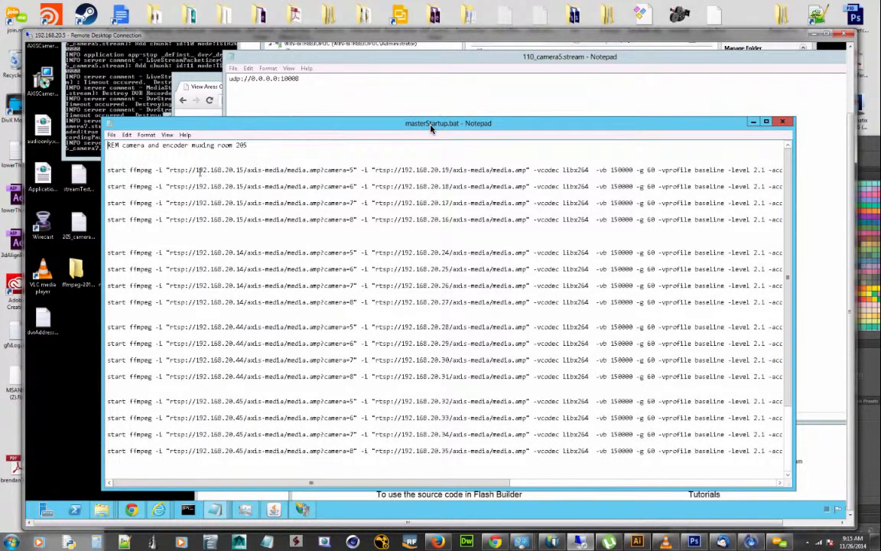
# Examine the ffmpeg commands in masterStartup.bat, from the camera and encoder RTSP inputs to the UDP output addresses
pyautogui.moveTo(236, 171); pyautogui.dragTo(246, 173)
pyautogui.moveTo(346, 172); pyautogui.dragTo(354, 172)
pyautogui.click(442, 188)
pyautogui.doubleClick(448, 187)
pyautogui.moveTo(453, 170)
pyautogui.mouseDown()
pyautogui.moveTo(439, 170)
pyautogui.moveTo(464, 170)
pyautogui.mouseUp()
pyautogui.click(446, 187)
pyautogui.moveTo(394, 483); pyautogui.dragTo(578, 482)
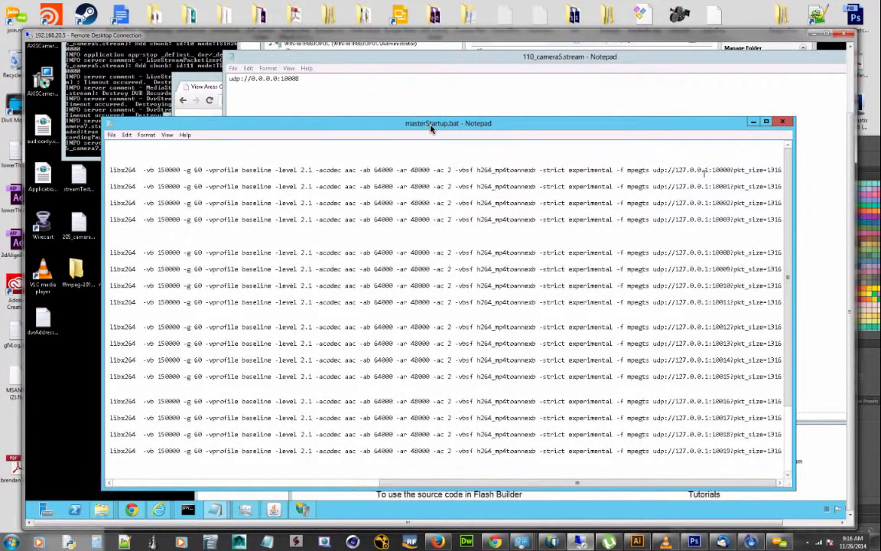
# Close the masterStartup.bat script and bring the Flash HTTP Player window back to the front
pyautogui.click(737, 175)
pyautogui.click(782, 122)
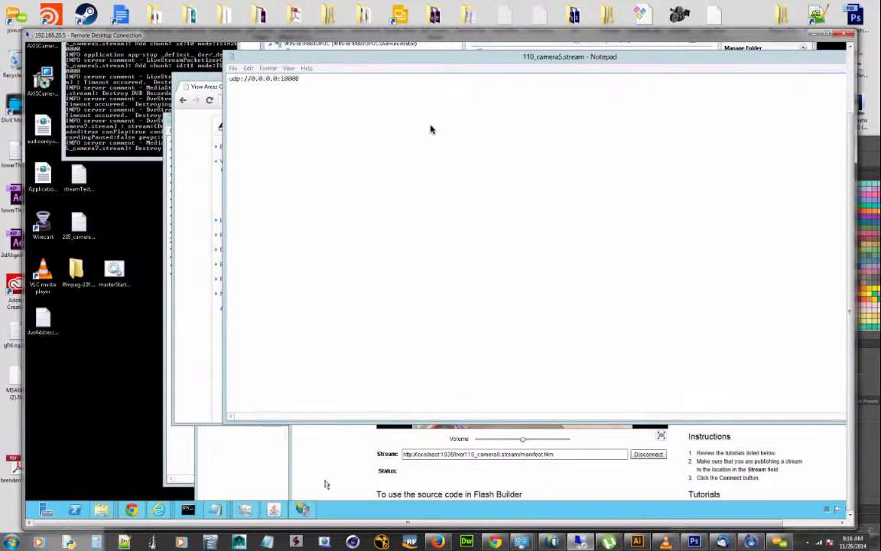
pyautogui.click(320, 459)
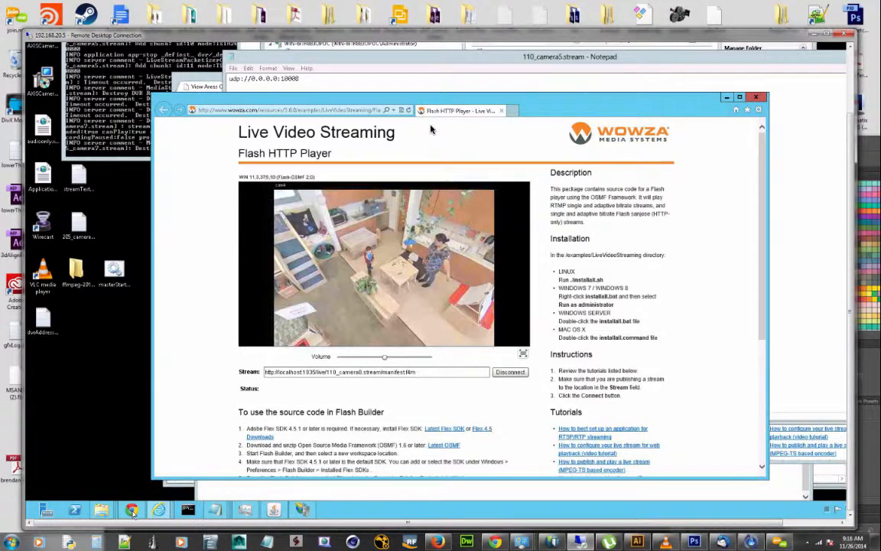
# Open localhost:8086/streammanager in a new Chrome window and log in to the Wowza Stream Manager with the prefilled credentials
pyautogui.moveTo(131, 513)
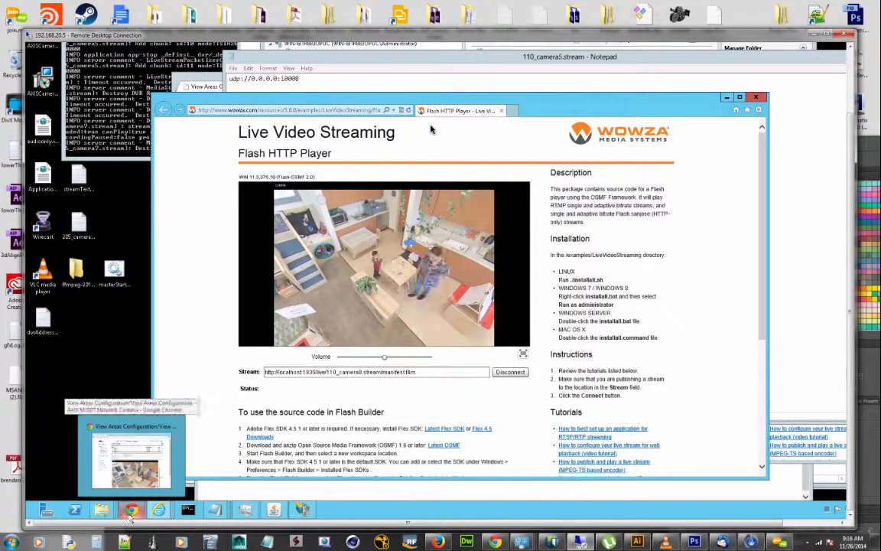
pyautogui.click(131, 511)
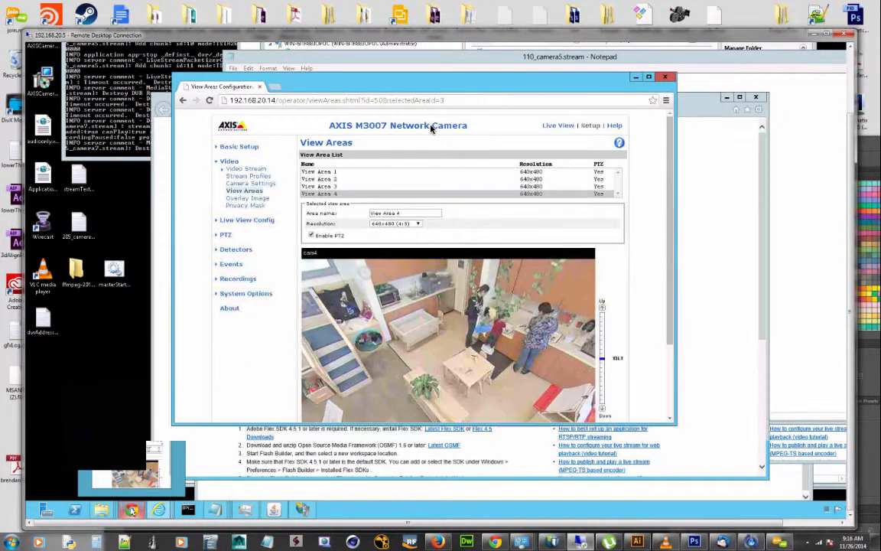
pyautogui.rightClick(131, 511)
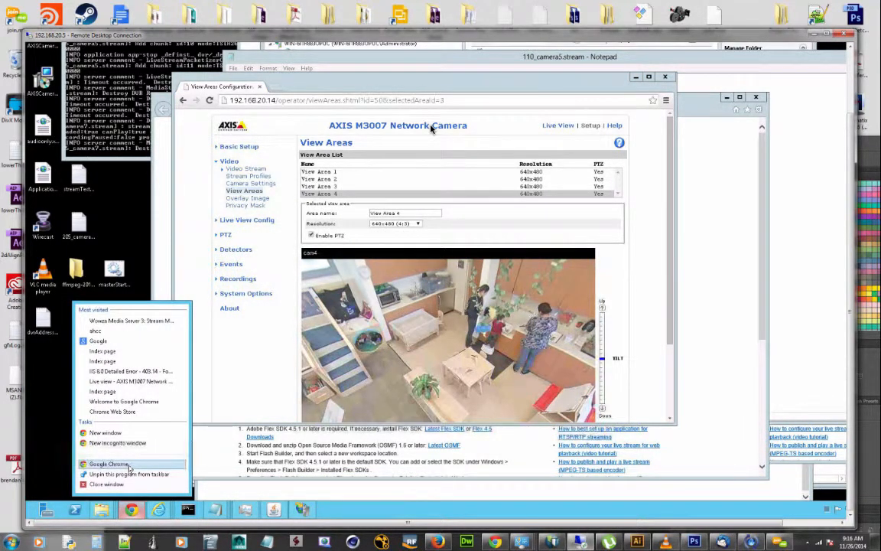
pyautogui.click(136, 466)
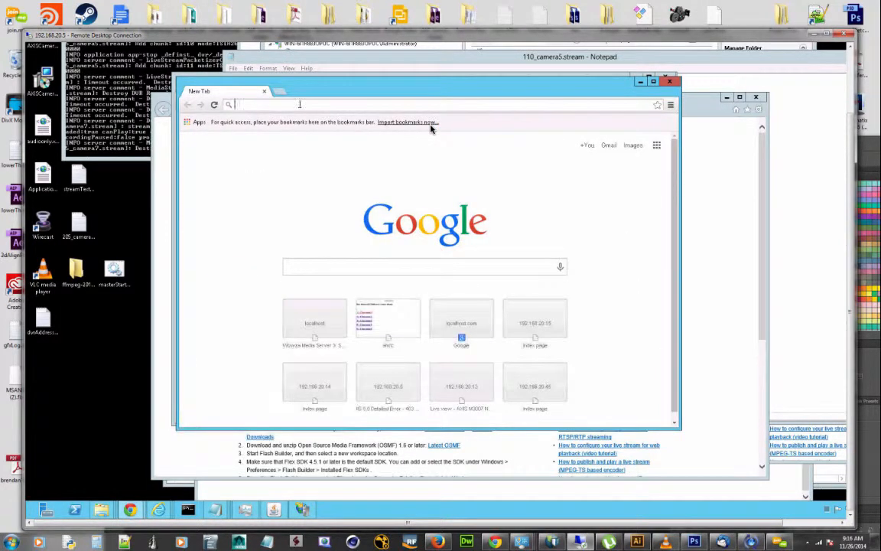
pyautogui.write('localhost:8086/streammanager')
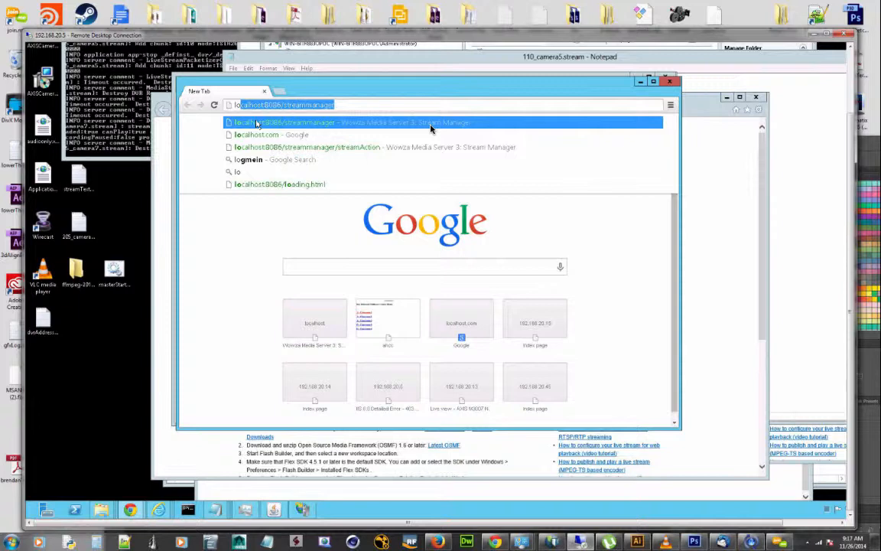
pyautogui.press('Return')
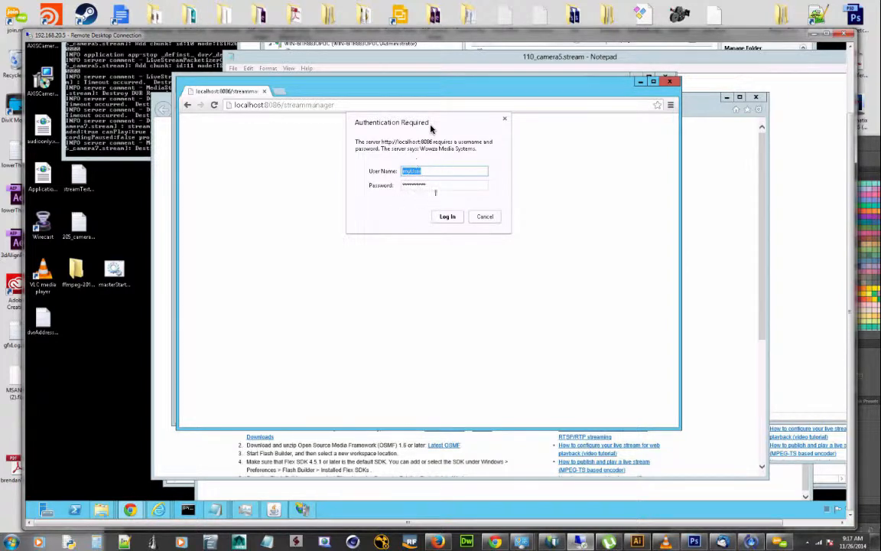
pyautogui.click(445, 220)
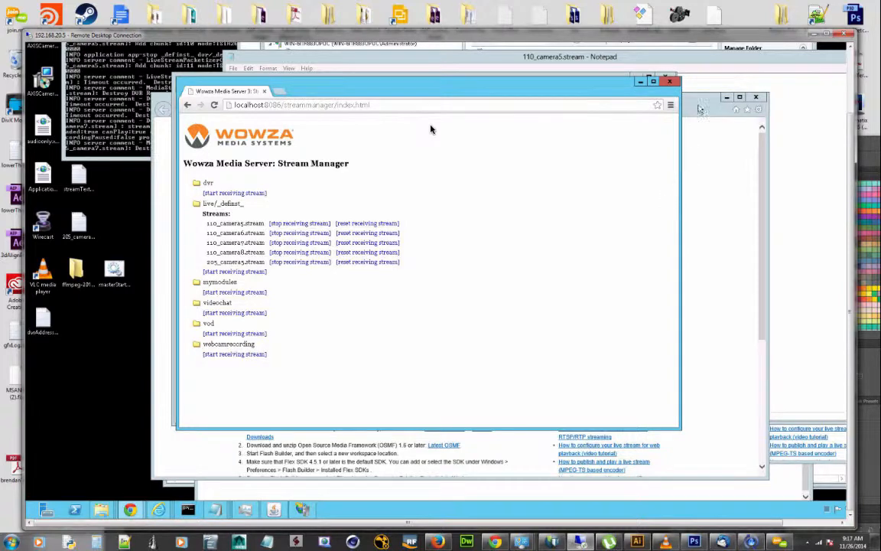
# Return to the Flash HTTP Player and highlight the live, 110_camera8.stream and manifest.f4m parts of the stream address in turn
pyautogui.click(702, 225)
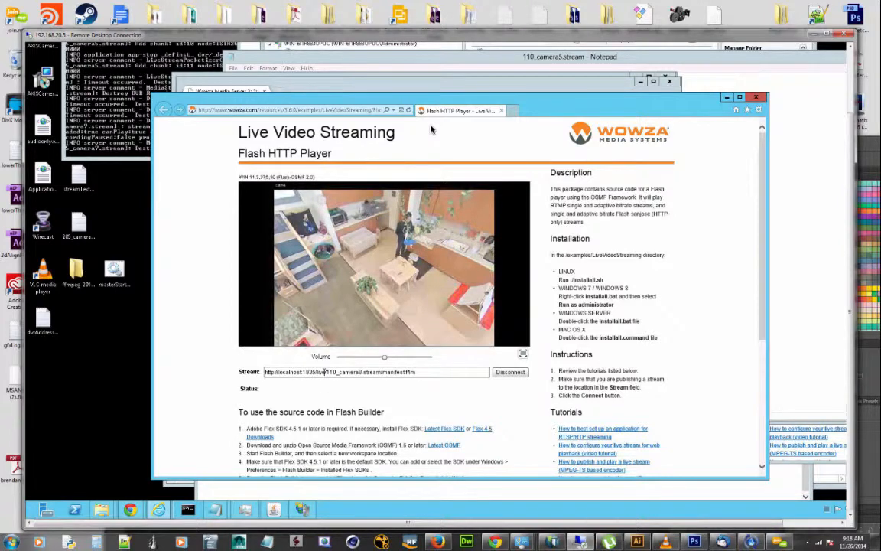
pyautogui.doubleClick(324, 371)
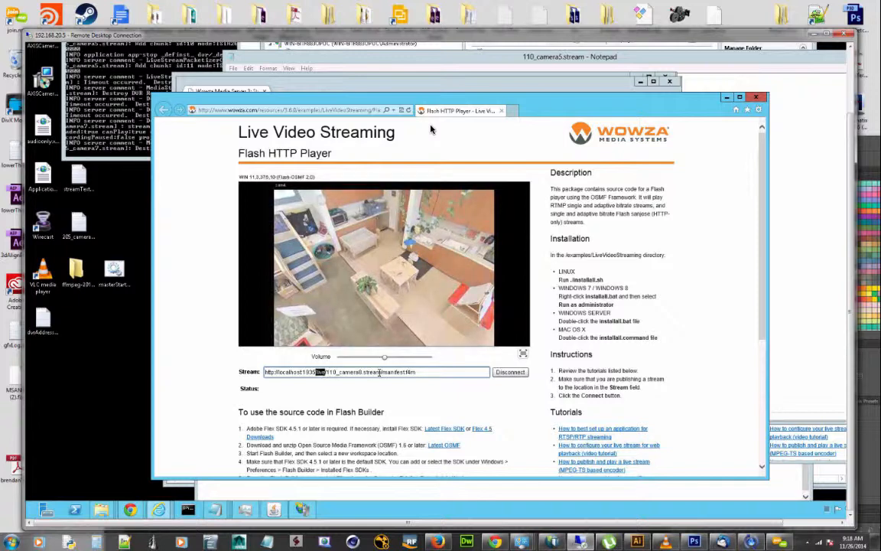
pyautogui.moveTo(326, 372); pyautogui.dragTo(381, 372)
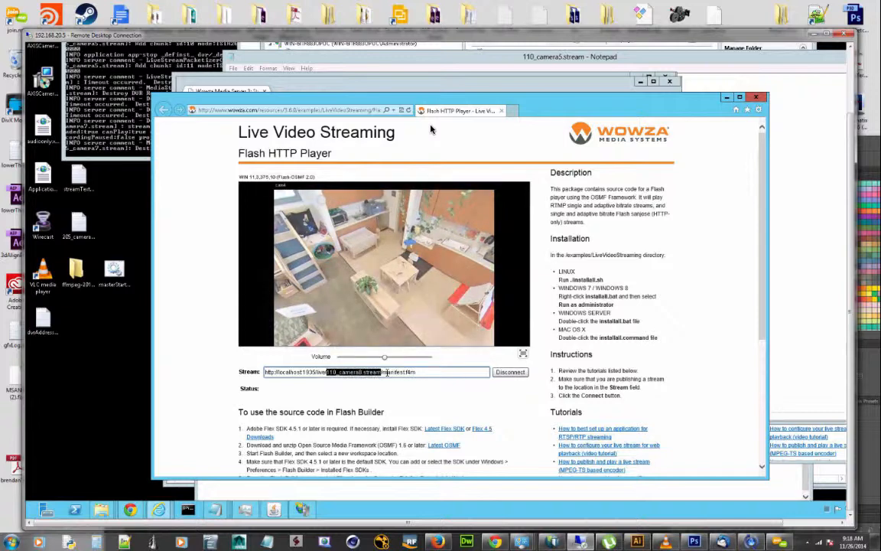
pyautogui.press('End')
pyautogui.hotkey('shift', 'Left')
pyautogui.hotkey('shift', 'Left')
pyautogui.hotkey('shift', 'Left')
pyautogui.hotkey('shift', 'Left')
pyautogui.hotkey('shift', 'Left')
pyautogui.hotkey('shift', 'Left')
pyautogui.hotkey('shift', 'Left')
pyautogui.hotkey('shift', 'Left')
pyautogui.hotkey('shift', 'Left')
pyautogui.hotkey('shift', 'Left')
pyautogui.hotkey('shift', 'Left')
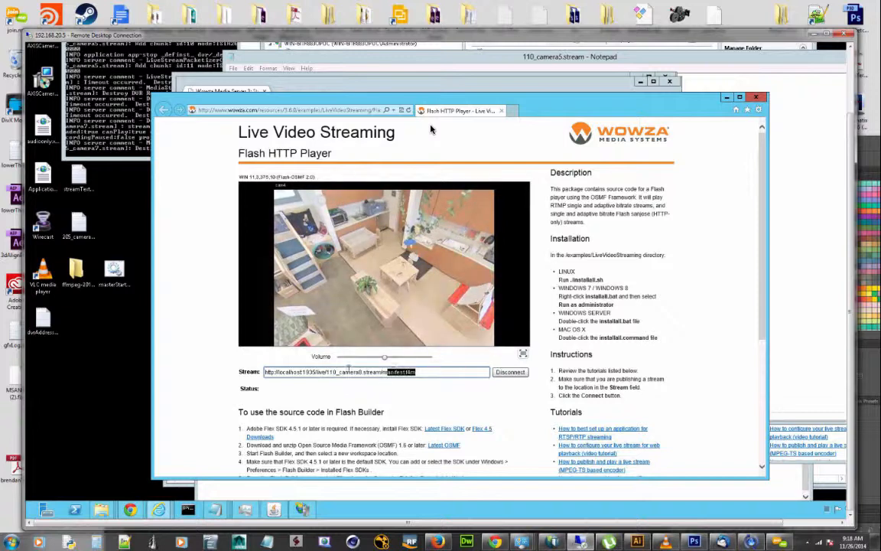
# Examine the complete camera8 stream address by highlighting it from end to start, and shift the player window slightly up and left
pyautogui.click(334, 375)
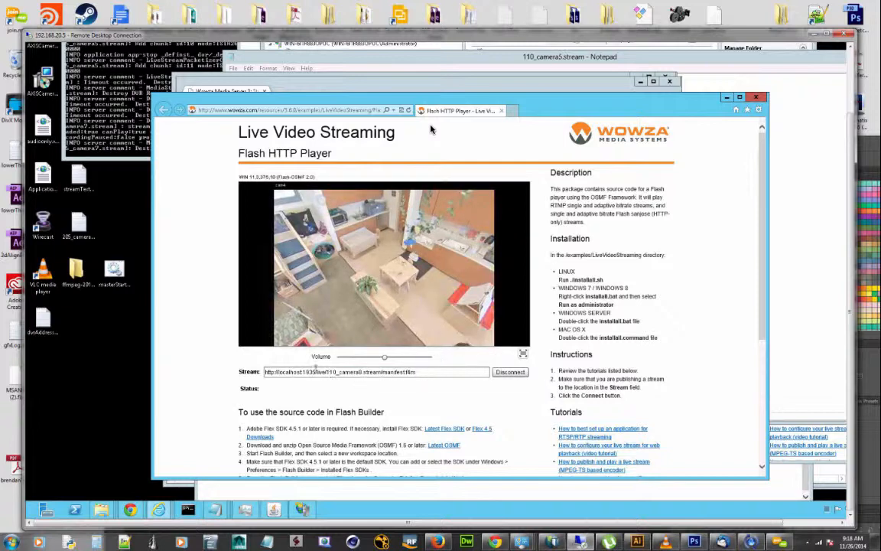
pyautogui.moveTo(372, 372); pyautogui.dragTo(309, 372)
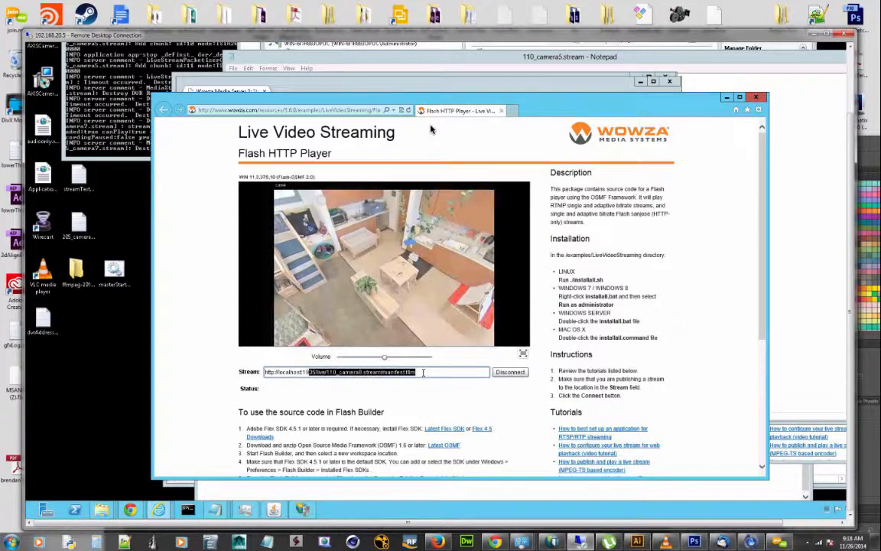
pyautogui.click(423, 372)
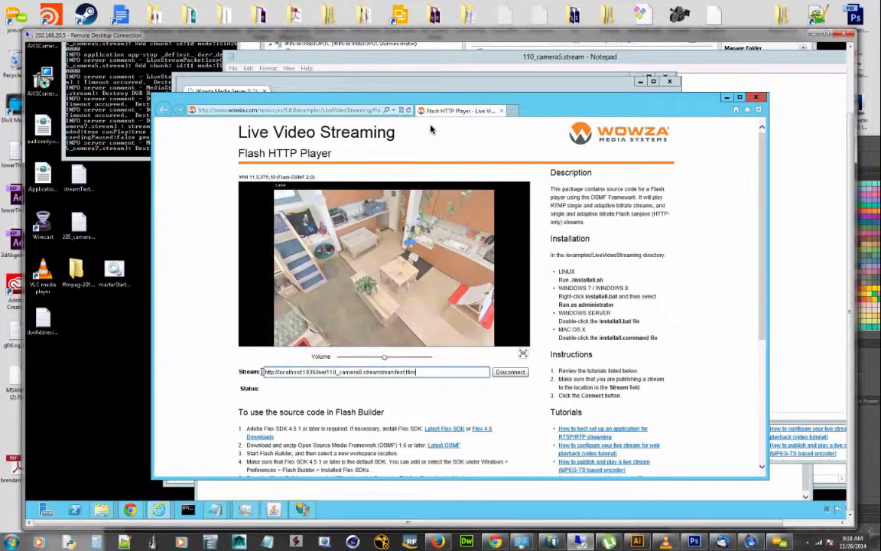
pyautogui.moveTo(417, 373); pyautogui.dragTo(264, 372)
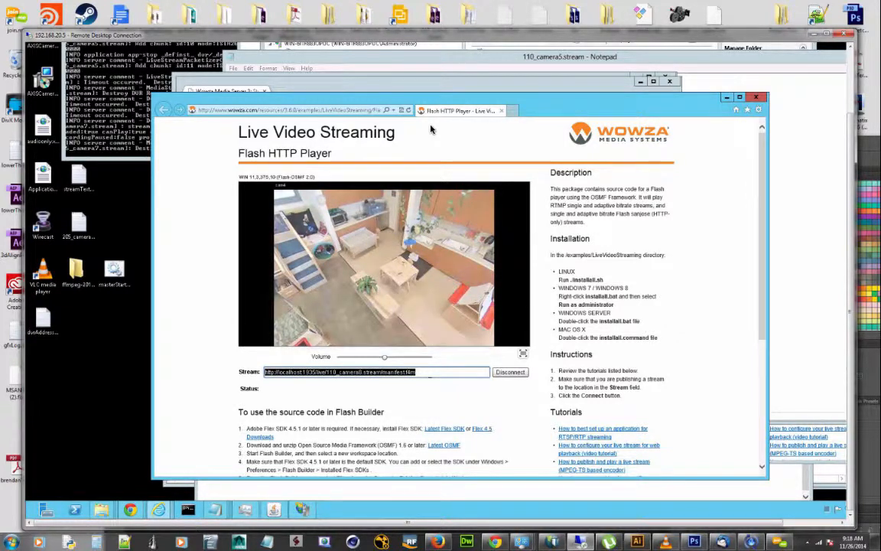
pyautogui.click(430, 130)
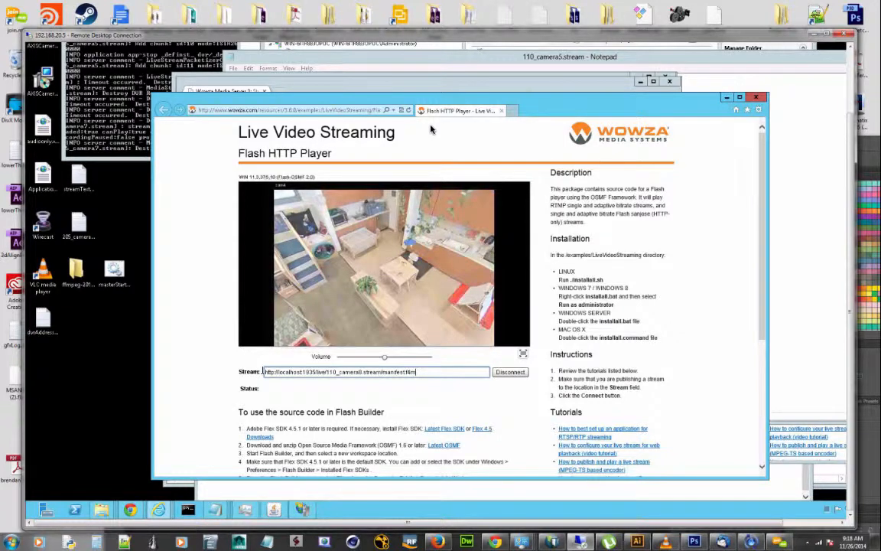
pyautogui.hotkey('ctrl', 'shift', 'Left')
pyautogui.hotkey('ctrl', 'shift', 'Left')
pyautogui.hotkey('ctrl', 'shift', 'Left')
pyautogui.hotkey('ctrl', 'shift', 'Left')
pyautogui.hotkey('ctrl', 'shift', 'Left')
pyautogui.hotkey('ctrl', 'shift', 'Left')
pyautogui.hotkey('ctrl', 'shift', 'Left')
pyautogui.hotkey('ctrl', 'shift', 'Left')
pyautogui.hotkey('ctrl', 'shift', 'Left')
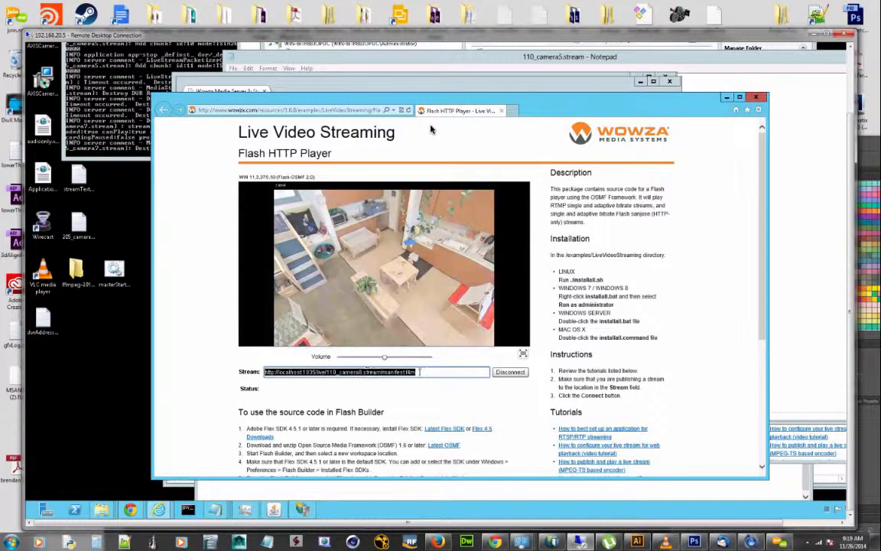
pyautogui.click(389, 373)
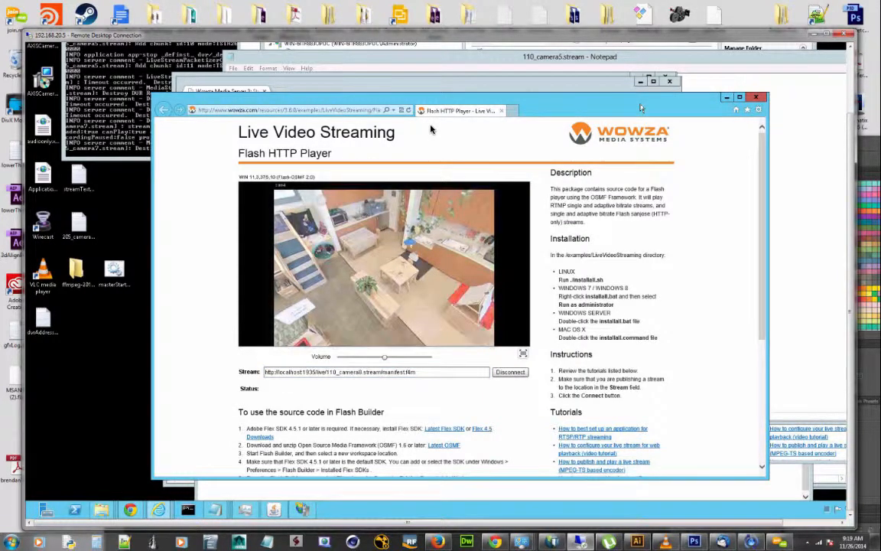
pyautogui.moveTo(641, 105); pyautogui.dragTo(619, 103)
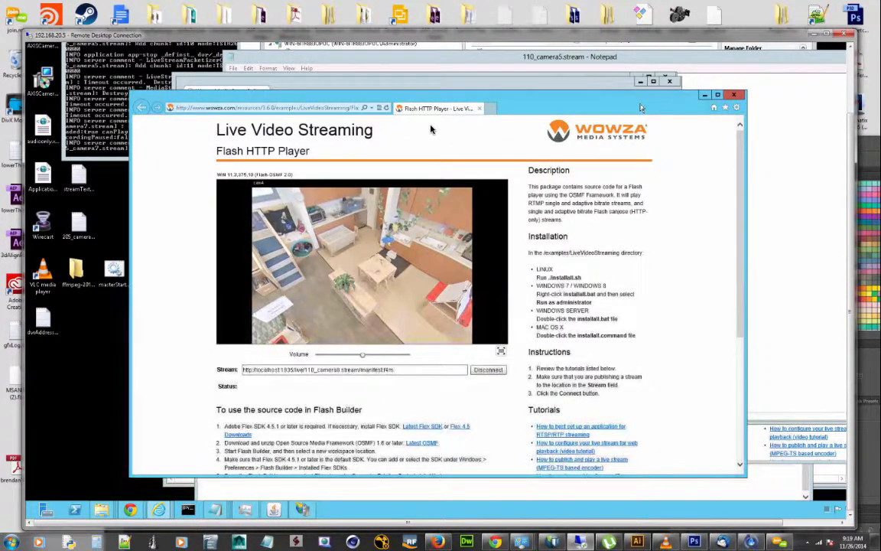